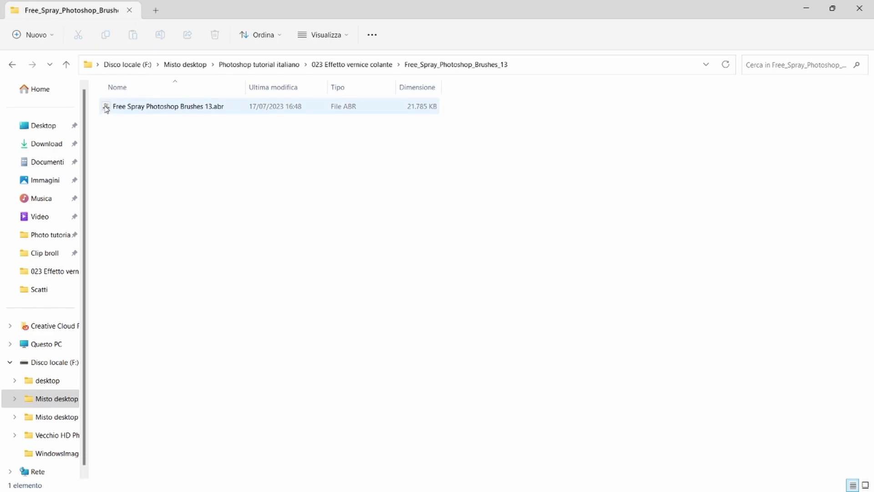
# Step: Drag the Free Spray Photoshop Brushes 13.abr file onto Photoshop to load the brush set
pyautogui.moveTo(105, 109); pyautogui.dragTo(505, 460)
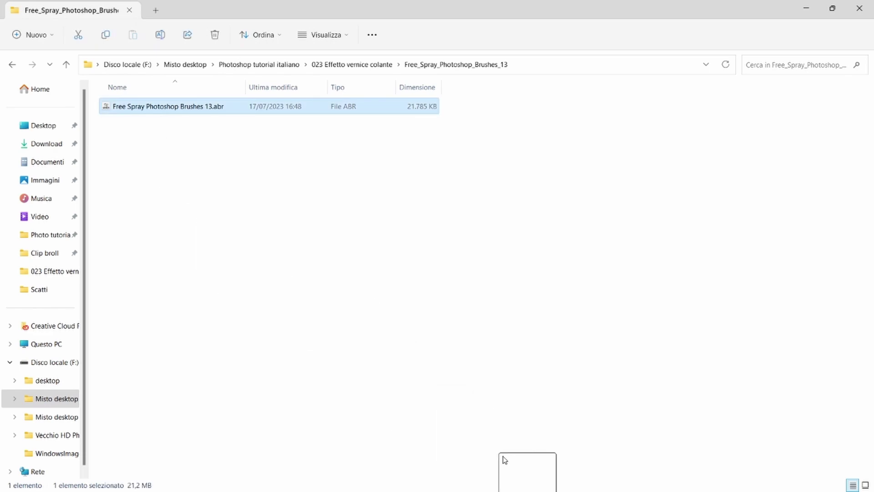
pyautogui.moveTo(505, 460)
pyautogui.mouseDown()
pyautogui.moveTo(580, 460)
pyautogui.moveTo(78, 209)
pyautogui.mouseUp()
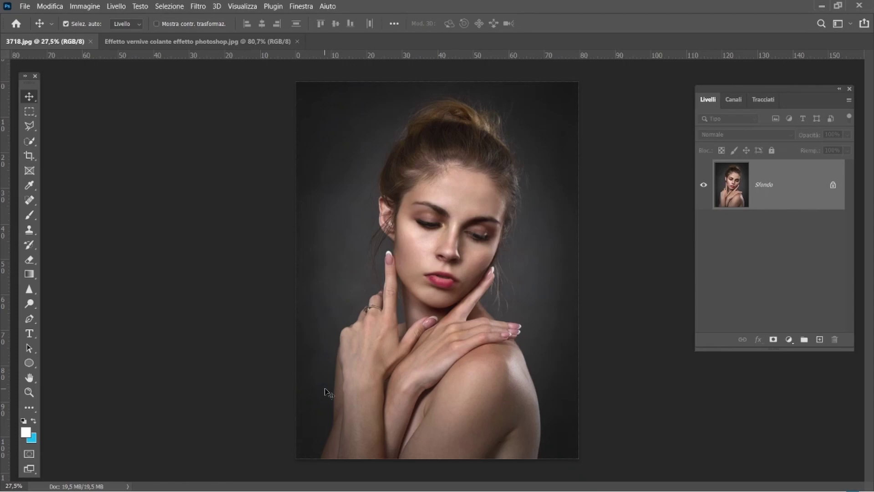
# Step: Select the woman automatically with Selezione > Soggetto
pyautogui.click(177, 6)
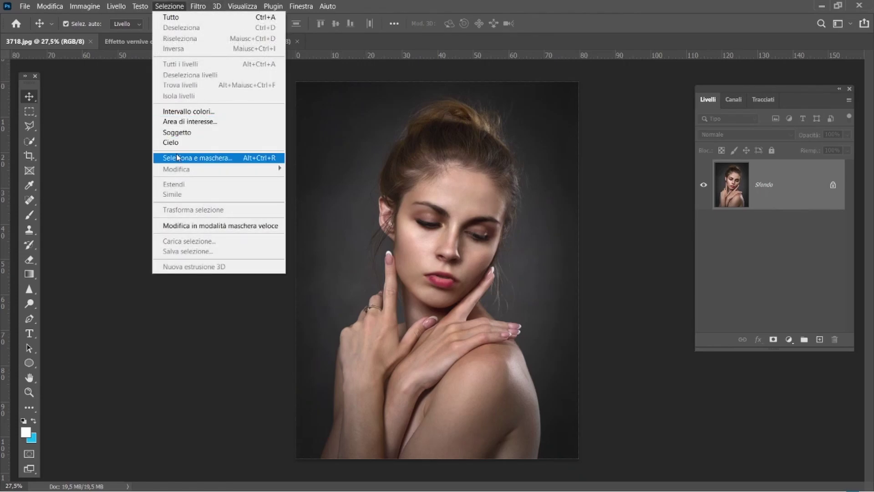
pyautogui.click(178, 132)
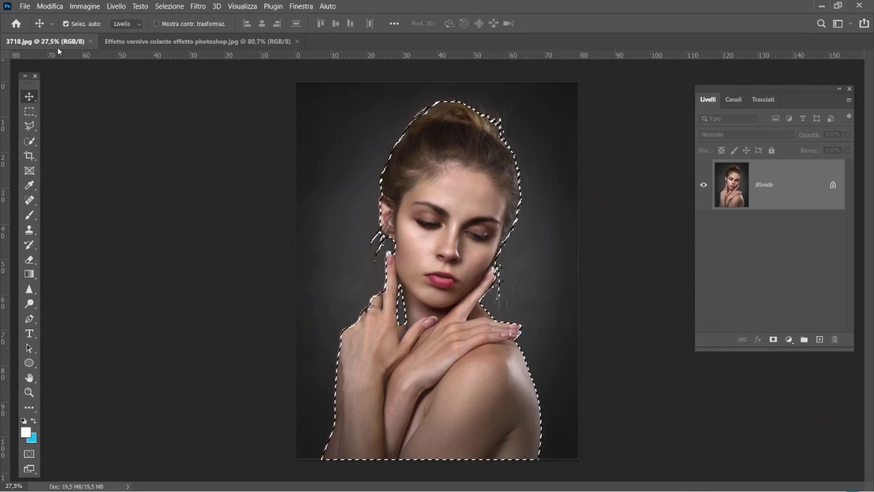
# Step: Copy the selected woman and paste her onto her own layer
pyautogui.click(53, 6)
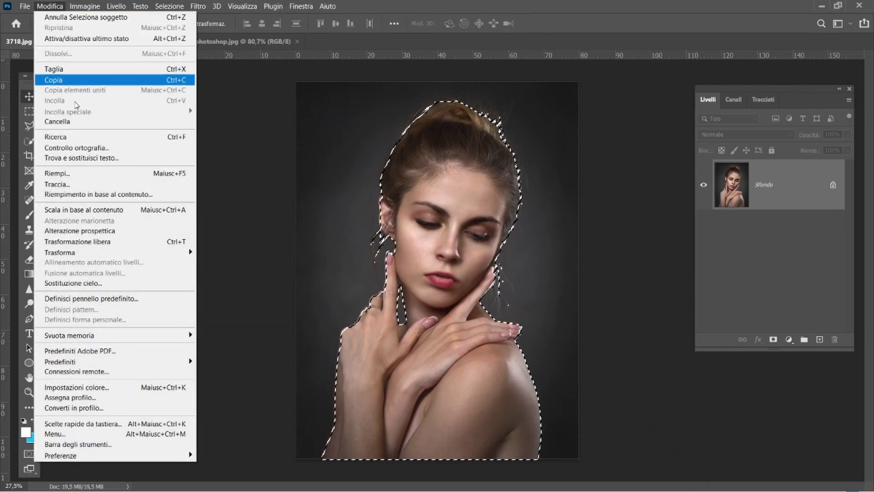
pyautogui.click(95, 81)
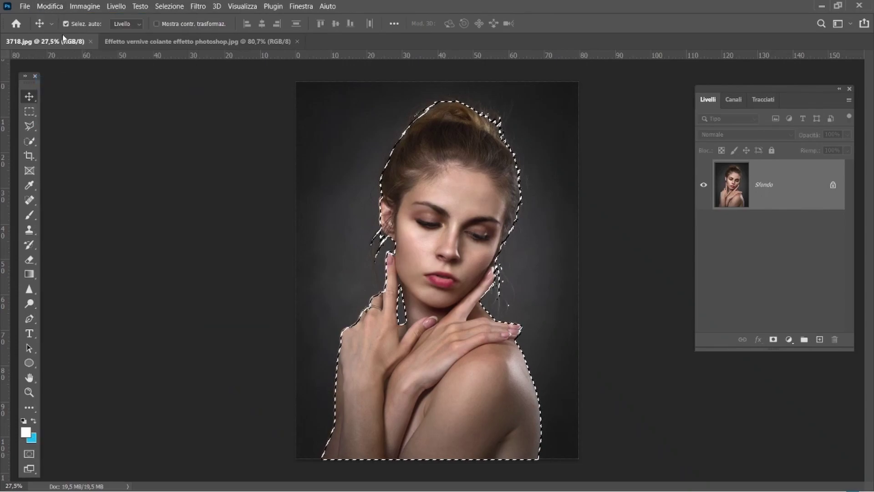
pyautogui.click(54, 7)
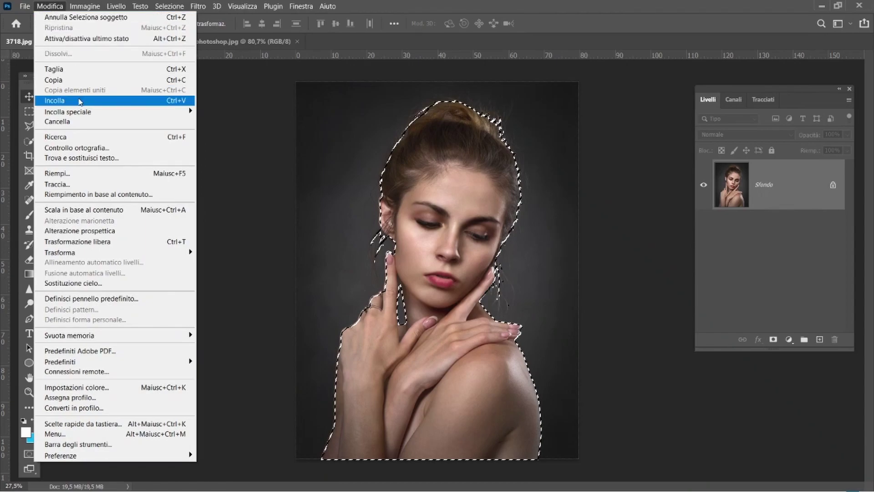
pyautogui.click(79, 101)
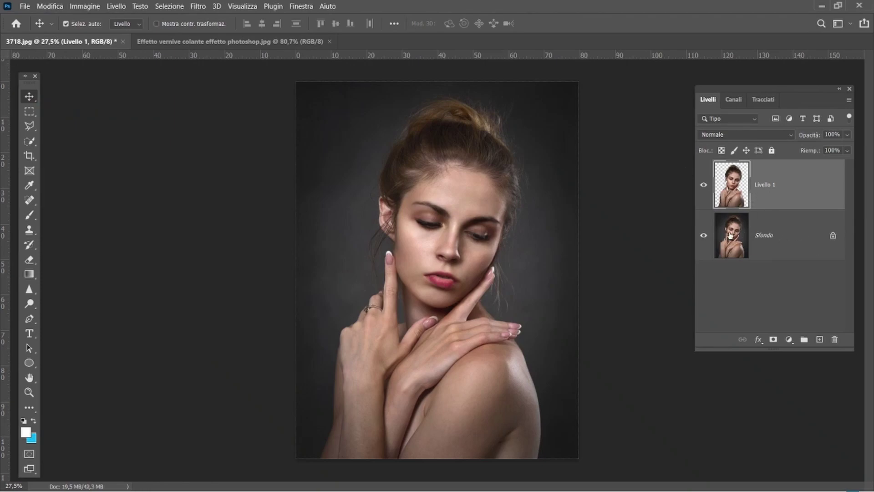
# Step: Hide Sfondo, add an empty Livello 2, and reset colours to black and white
pyautogui.click(703, 235)
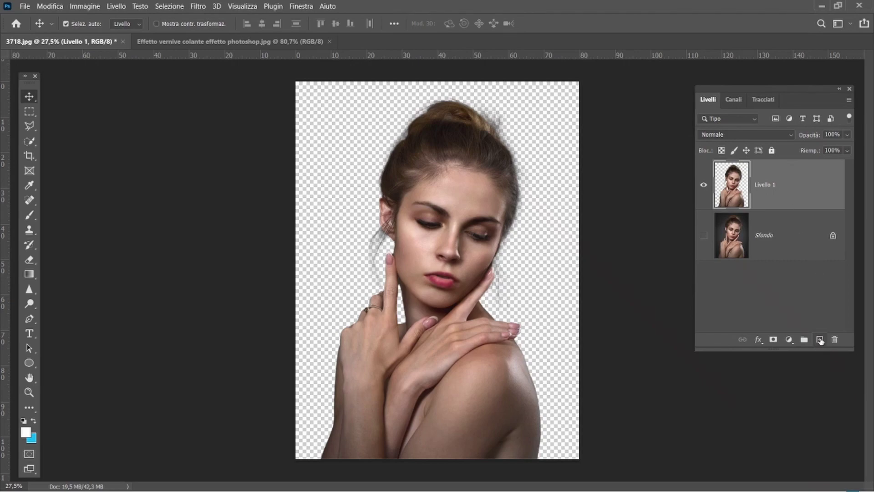
pyautogui.click(820, 340)
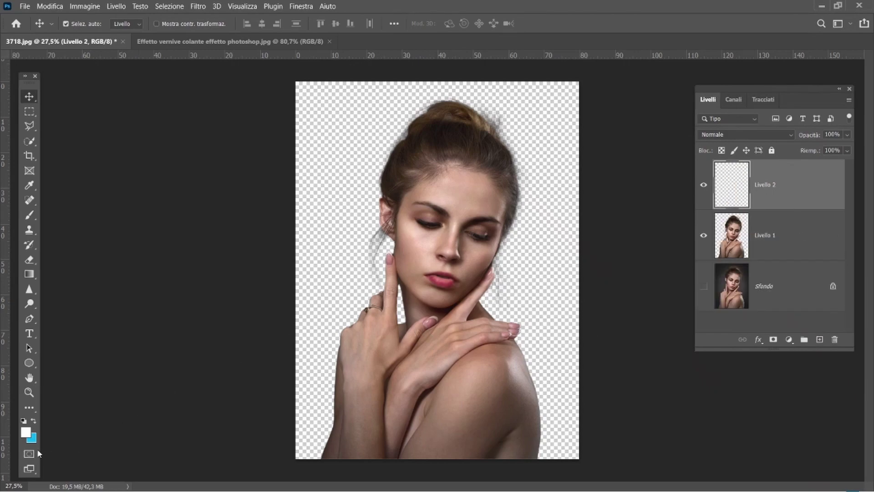
pyautogui.click(22, 423)
# Step: Choose drip brush 15 from the Free Spray Photoshop Brushes 13 set at 938 px
pyautogui.click(31, 218)
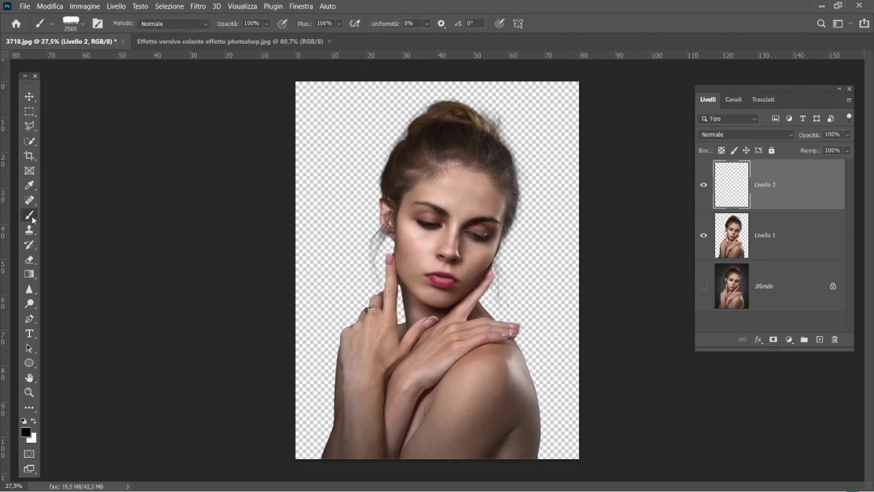
pyautogui.click(83, 25)
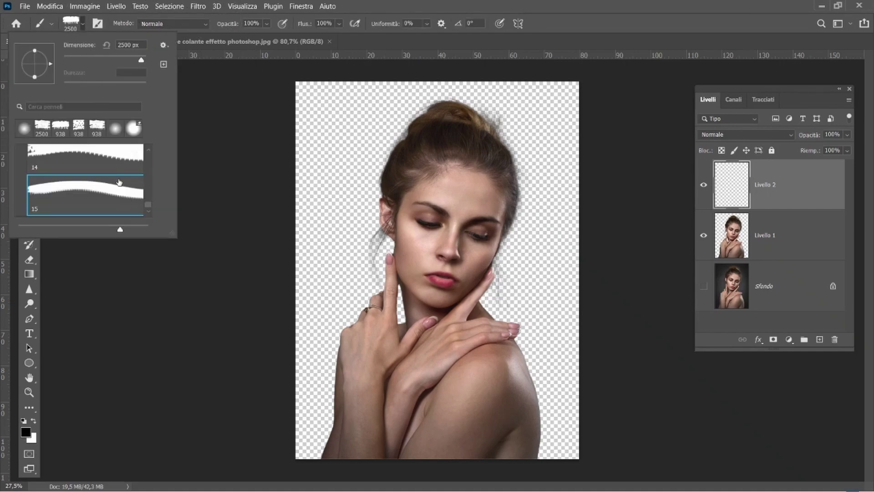
pyautogui.scroll(2, 119, 183)
pyautogui.scroll(1, 135, 177)
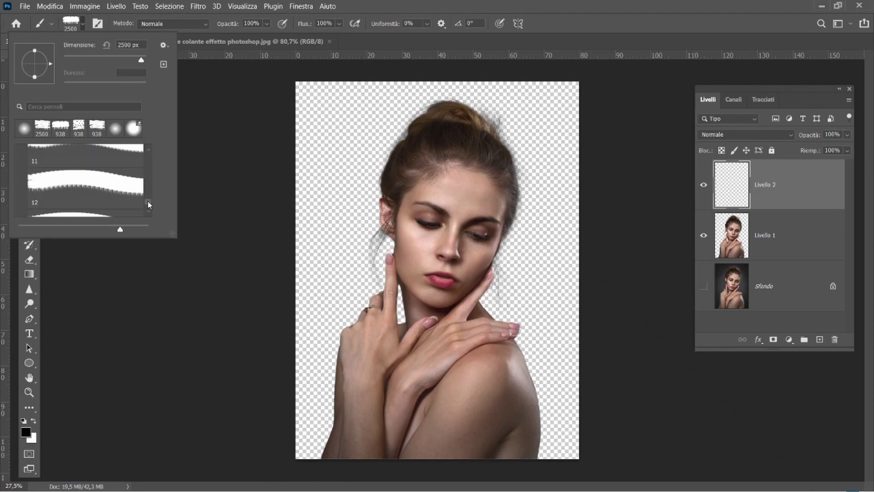
pyautogui.moveTo(148, 204); pyautogui.dragTo(152, 178)
pyautogui.scroll(1, 72, 170)
pyautogui.scroll(1, 79, 168)
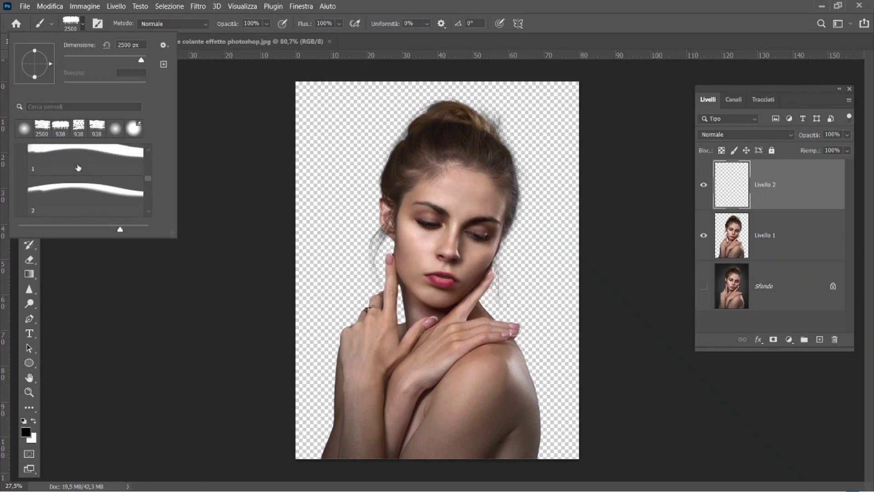
pyautogui.scroll(2, 79, 168)
pyautogui.scroll(1, 79, 167)
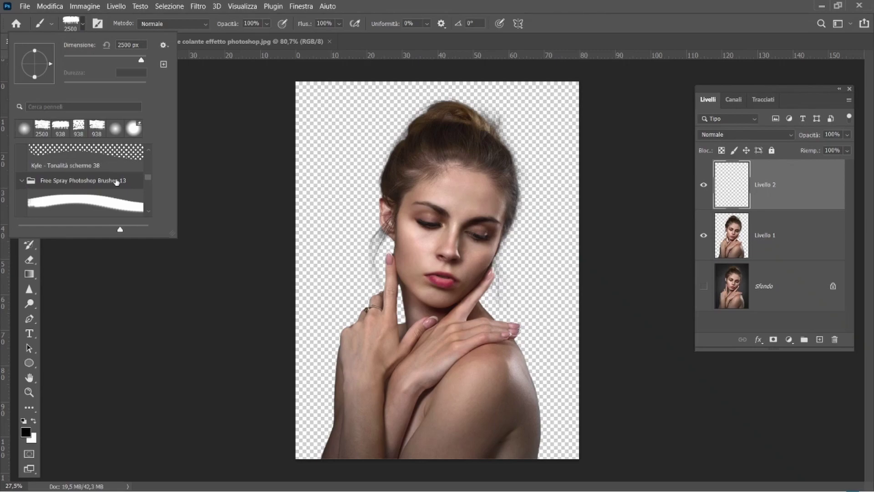
pyautogui.scroll(-1, 150, 209)
pyautogui.scroll(-1, 146, 210)
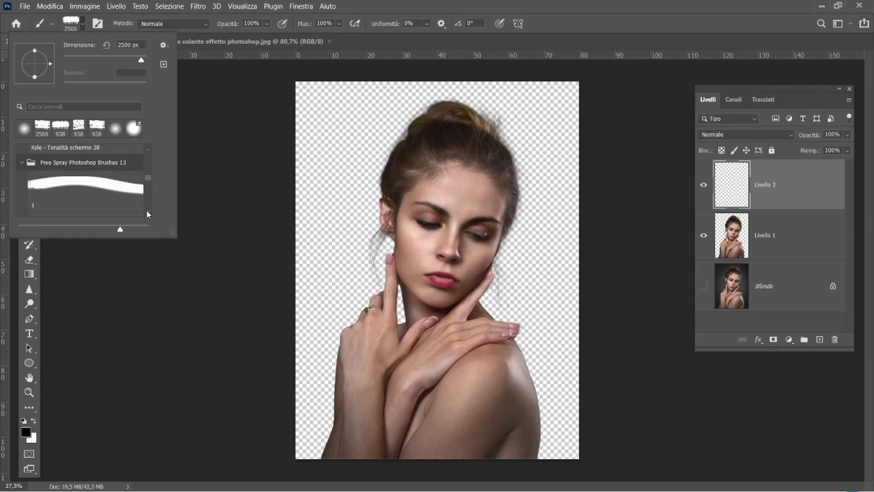
pyautogui.scroll(-1, 146, 210)
pyautogui.moveTo(149, 179); pyautogui.dragTo(152, 221)
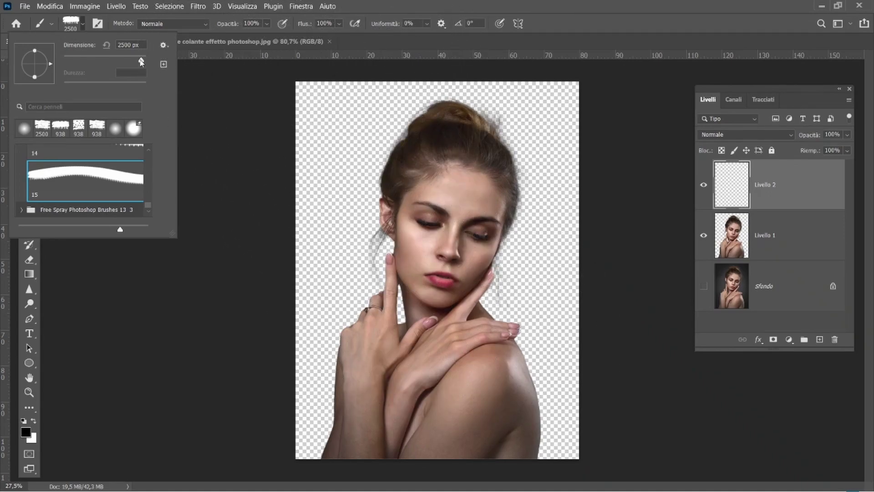
pyautogui.click(106, 45)
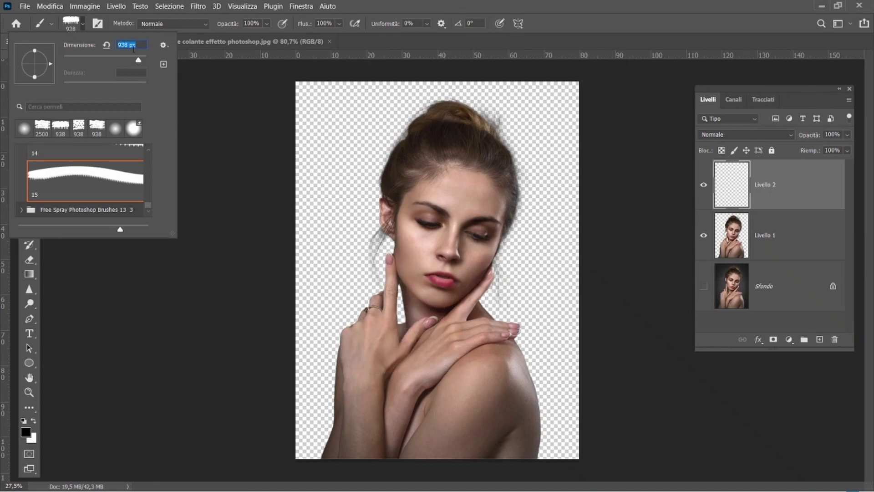
# Step: Stamp a 2188 px black drip shape over the lower body on Livello 2 and load it as a selection
pyautogui.moveTo(138, 61); pyautogui.dragTo(141, 63)
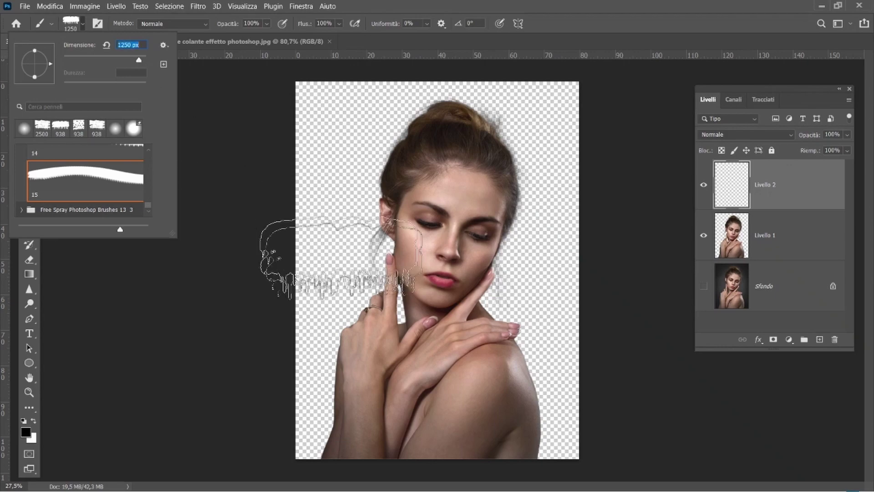
pyautogui.moveTo(139, 60); pyautogui.dragTo(140, 60)
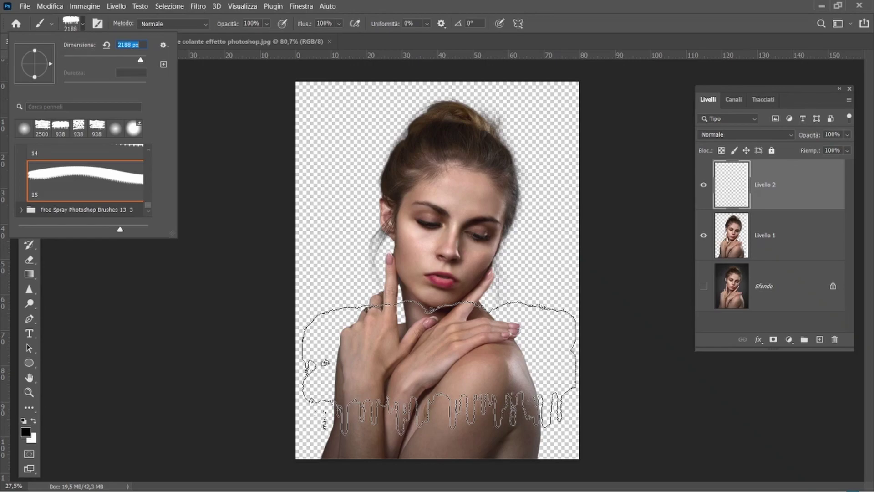
pyautogui.press('Return')
pyautogui.click(439, 365)
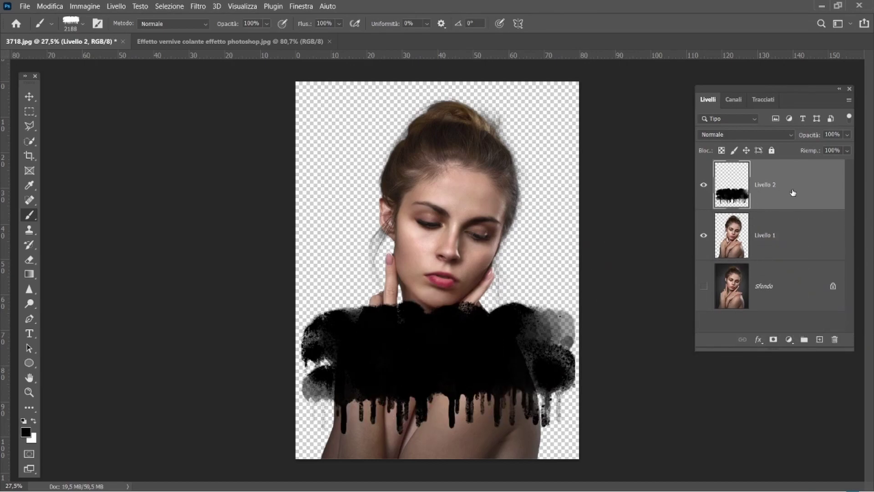
pyautogui.keyDown('ctrl'); pyautogui.click(732, 196); pyautogui.keyUp('ctrl')
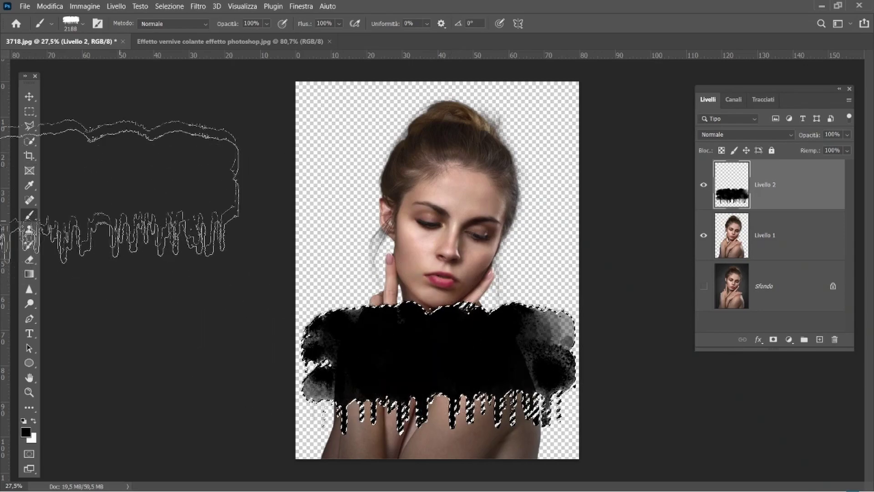
# Step: Add a layer mask from the drip selection to Livello 1 and hide Livello 2
pyautogui.click(29, 96)
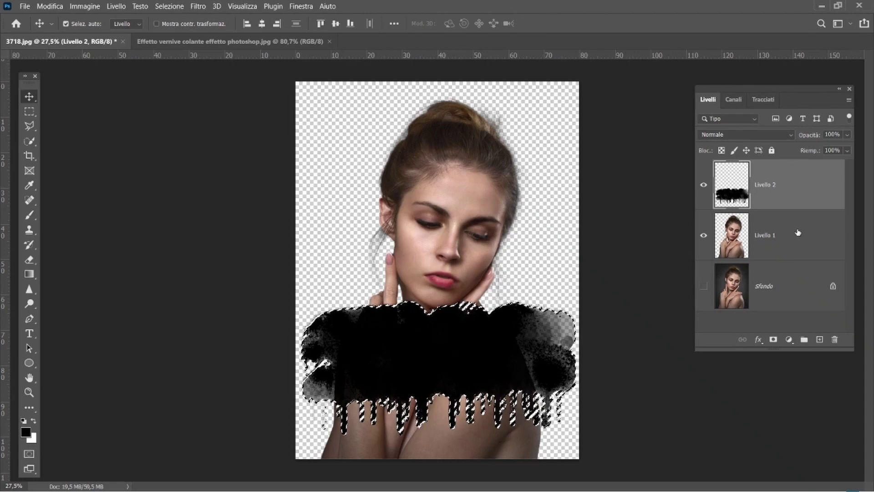
pyautogui.click(752, 233)
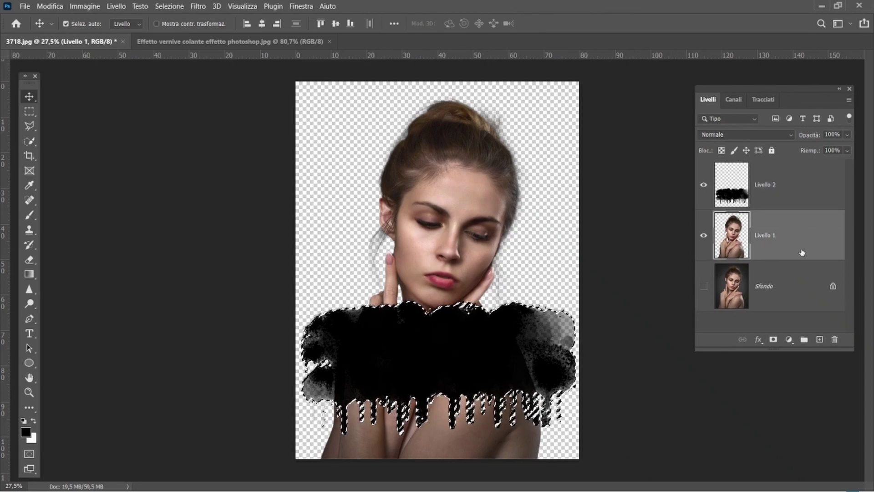
pyautogui.click(773, 340)
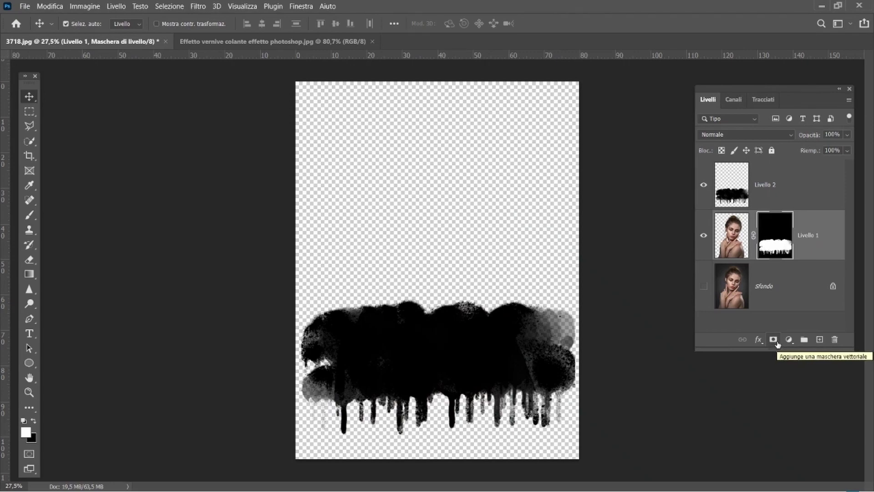
pyautogui.click(704, 185)
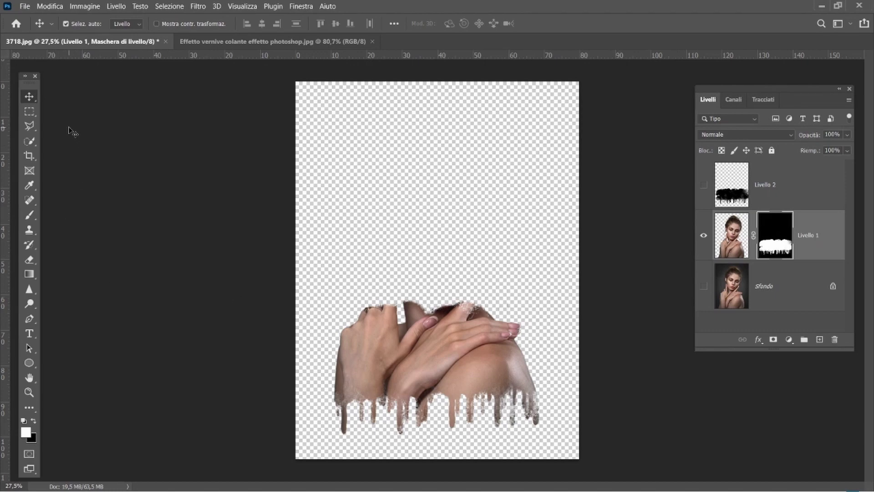
# Step: Set up a soft round (Tondo morbido) brush at 464 px
pyautogui.click(29, 216)
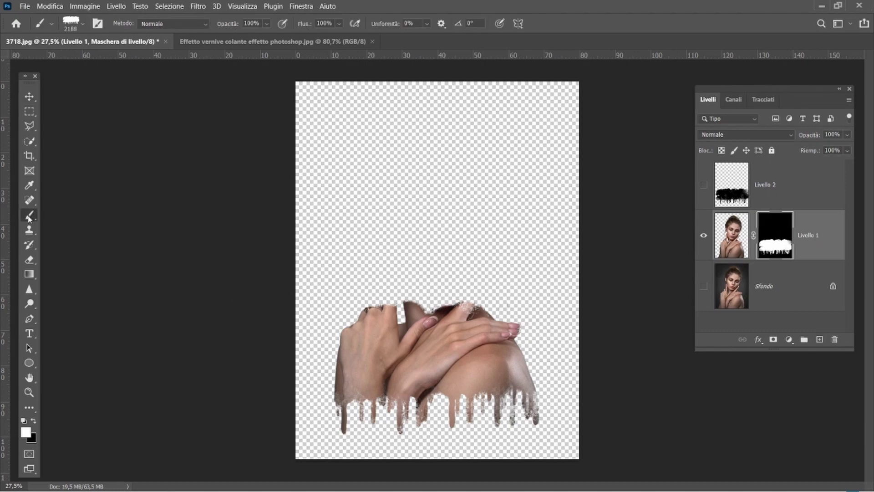
pyautogui.click(84, 26)
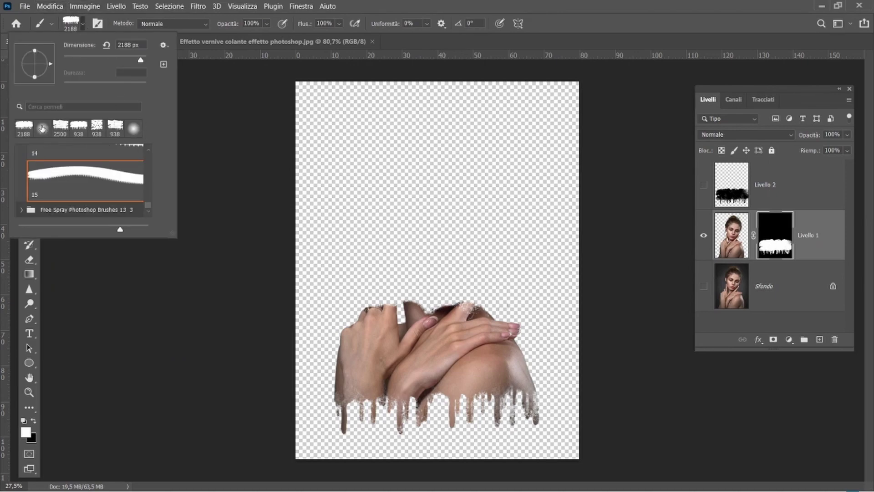
pyautogui.click(42, 129)
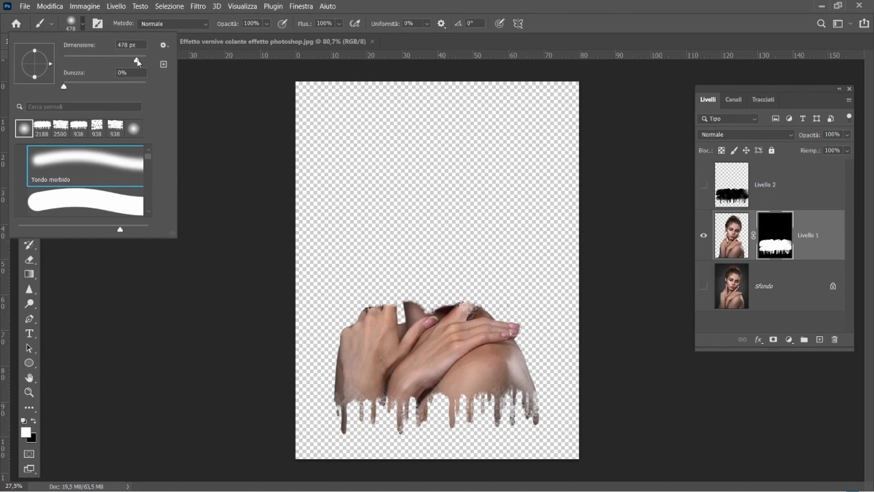
pyautogui.moveTo(138, 62); pyautogui.dragTo(135, 60)
# Step: Paint white on the Livello 1 mask over the face, lips and hair to reveal them
pyautogui.moveTo(460, 291)
pyautogui.mouseDown()
pyautogui.moveTo(437, 300)
pyautogui.moveTo(391, 292)
pyautogui.moveTo(332, 318)
pyautogui.moveTo(410, 244)
pyautogui.moveTo(486, 300)
pyautogui.moveTo(517, 303)
pyautogui.moveTo(503, 263)
pyautogui.moveTo(425, 205)
pyautogui.moveTo(397, 229)
pyautogui.moveTo(382, 260)
pyautogui.moveTo(392, 200)
pyautogui.moveTo(425, 183)
pyautogui.moveTo(460, 183)
pyautogui.moveTo(492, 228)
pyautogui.moveTo(499, 278)
pyautogui.moveTo(483, 260)
pyautogui.moveTo(496, 186)
pyautogui.moveTo(416, 146)
pyautogui.moveTo(399, 162)
pyautogui.moveTo(401, 145)
pyautogui.moveTo(505, 155)
pyautogui.moveTo(446, 123)
pyautogui.moveTo(394, 149)
pyautogui.moveTo(410, 125)
pyautogui.moveTo(474, 136)
pyautogui.moveTo(519, 200)
pyautogui.moveTo(512, 303)
pyautogui.mouseUp()
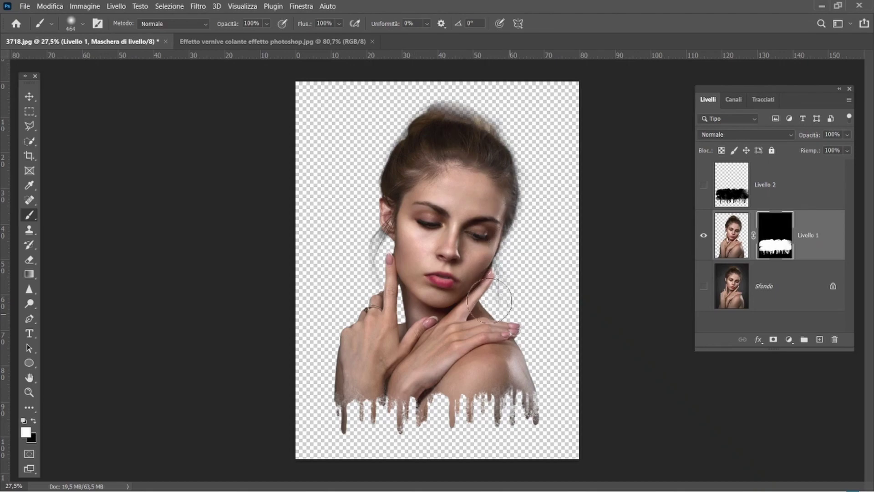
pyautogui.moveTo(418, 251)
pyautogui.mouseDown()
pyautogui.moveTo(416, 152)
pyautogui.moveTo(437, 133)
pyautogui.moveTo(473, 132)
pyautogui.moveTo(449, 117)
pyautogui.moveTo(409, 133)
pyautogui.moveTo(421, 114)
pyautogui.moveTo(481, 123)
pyautogui.moveTo(515, 232)
pyautogui.moveTo(499, 273)
pyautogui.mouseUp()
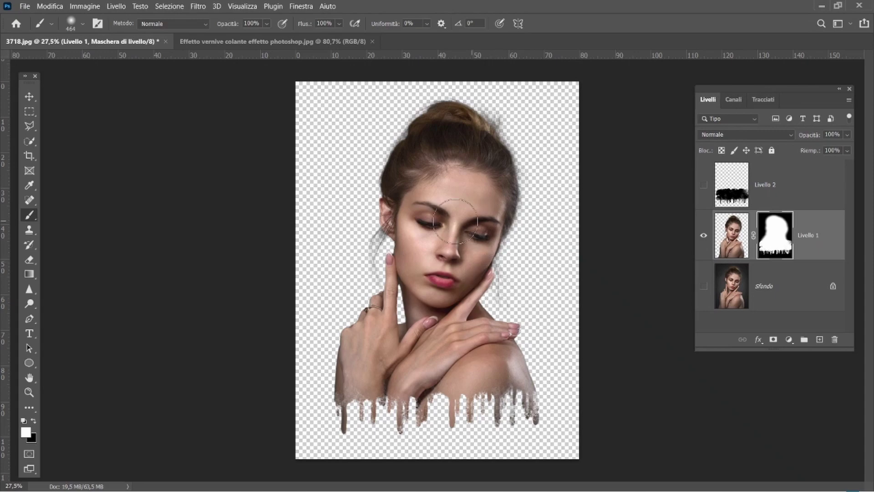
pyautogui.moveTo(377, 190)
pyautogui.mouseDown()
pyautogui.moveTo(401, 137)
pyautogui.moveTo(437, 123)
pyautogui.moveTo(516, 191)
pyautogui.mouseUp()
# Step: Add a new layer above Sfondo and swap the colours so white is foreground
pyautogui.click(801, 292)
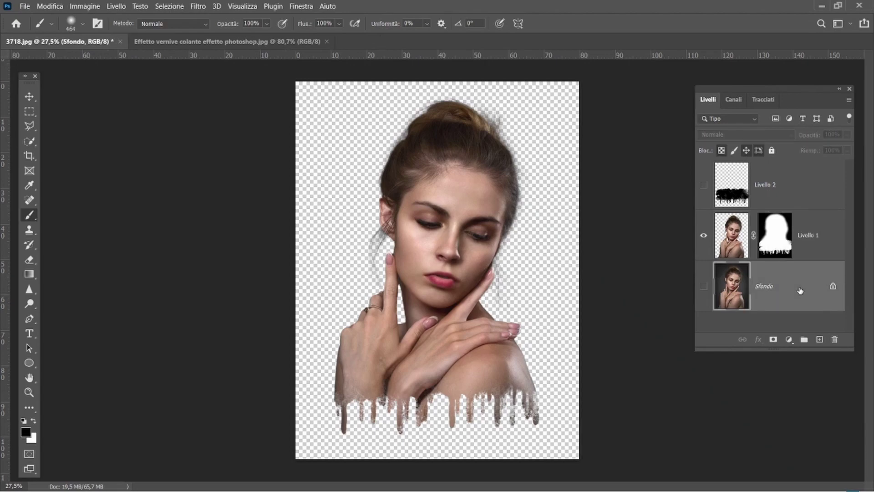
pyautogui.click(821, 339)
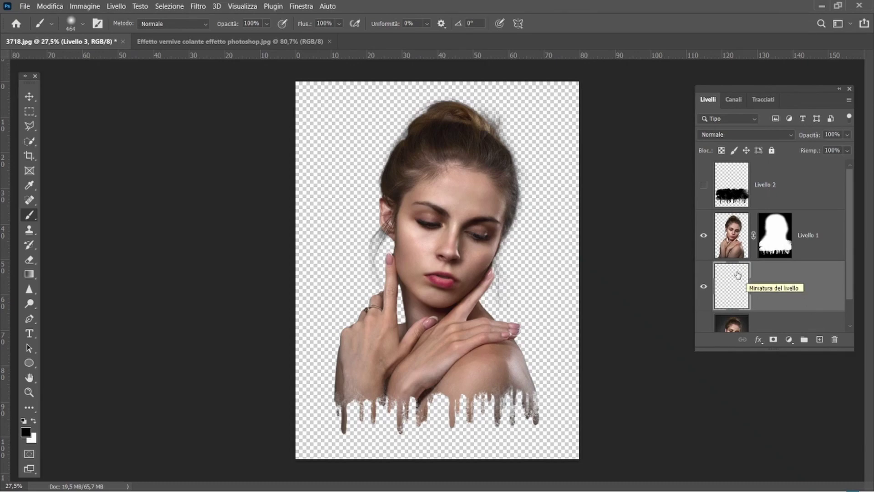
pyautogui.click(35, 420)
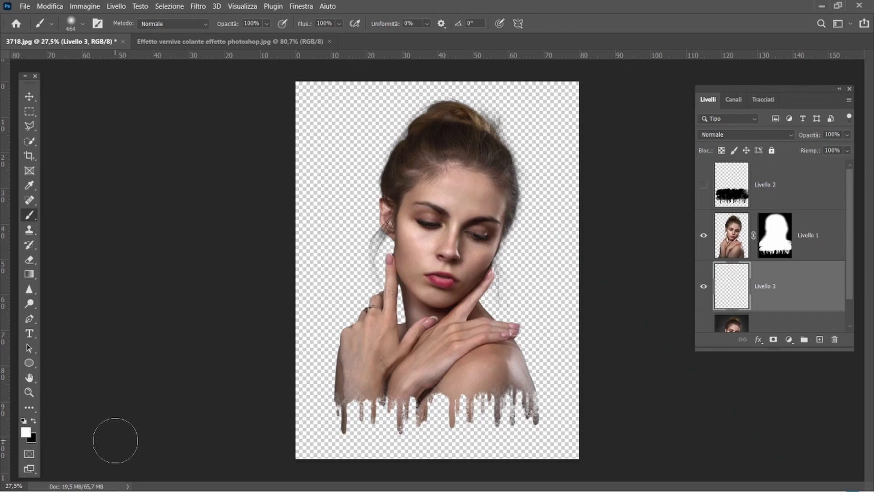
# Step: Add a white (ffffff) Tinta unita fill layer with an empty Livello 3 above it
pyautogui.click(758, 340)
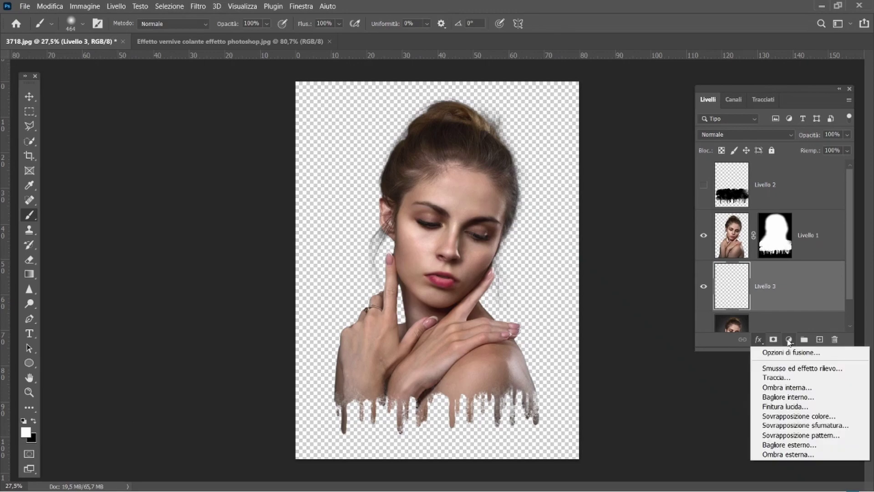
pyautogui.click(789, 340)
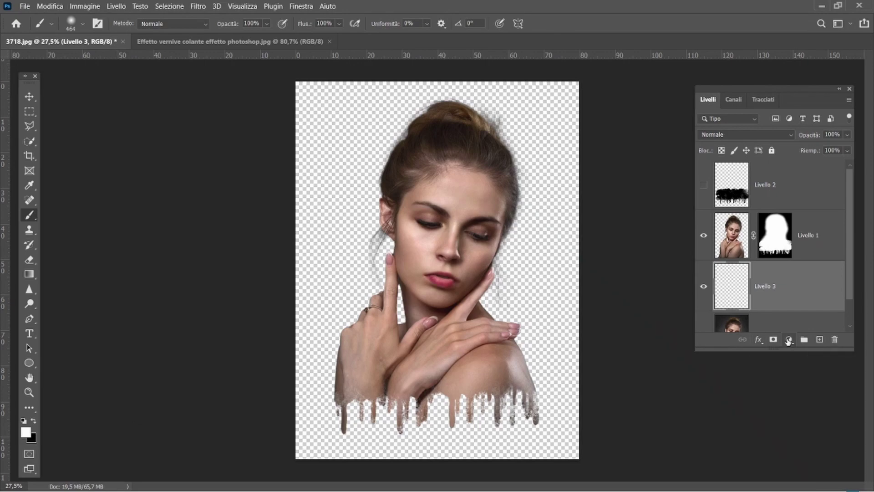
pyautogui.click(789, 341)
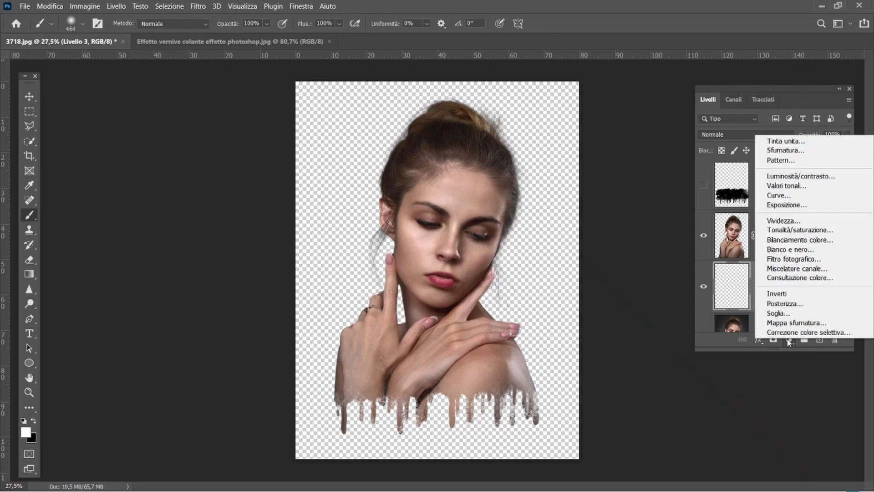
pyautogui.click(782, 141)
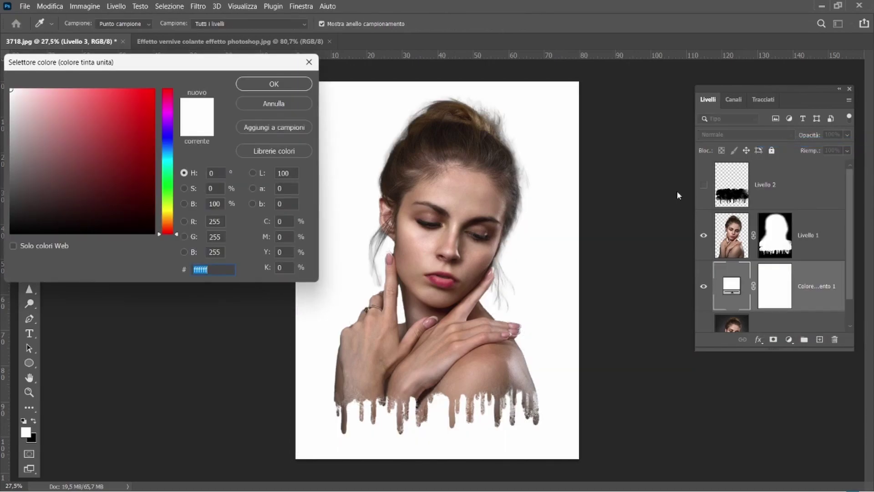
pyautogui.click(264, 80)
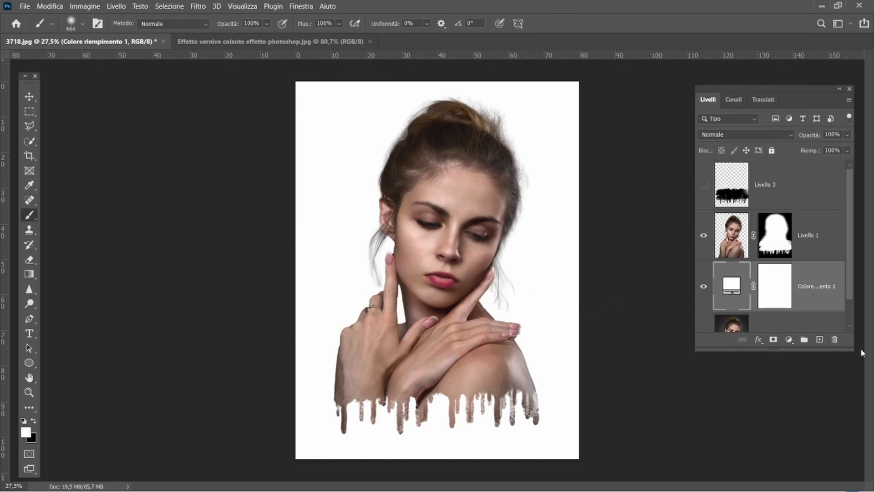
pyautogui.click(820, 340)
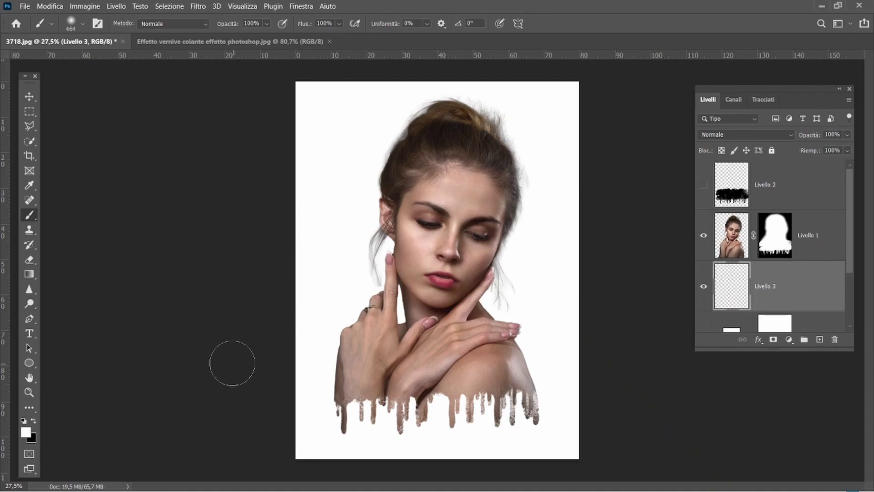
# Step: Set the foreground colour to light blue 4e9ffb
pyautogui.click(26, 433)
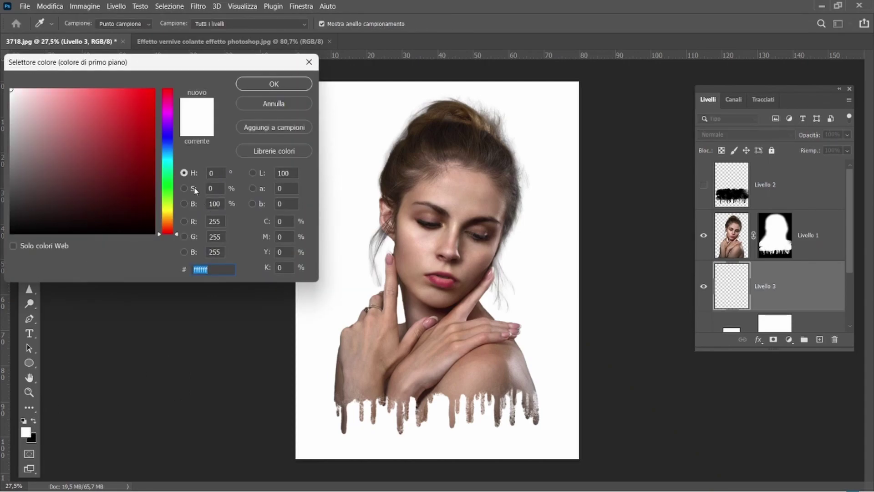
pyautogui.click(168, 149)
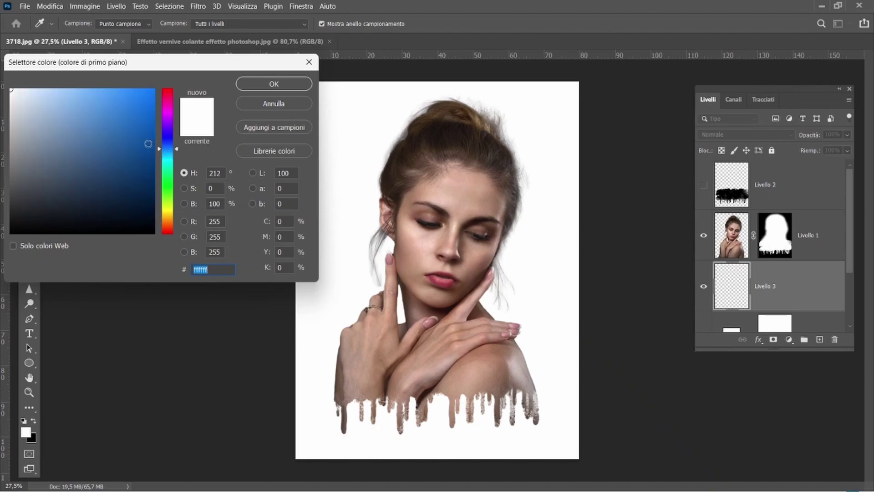
pyautogui.click(116, 98)
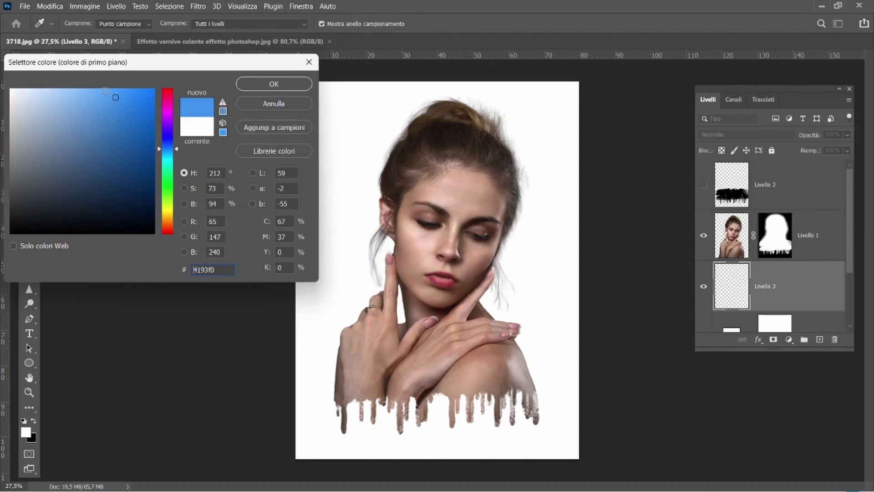
pyautogui.click(109, 91)
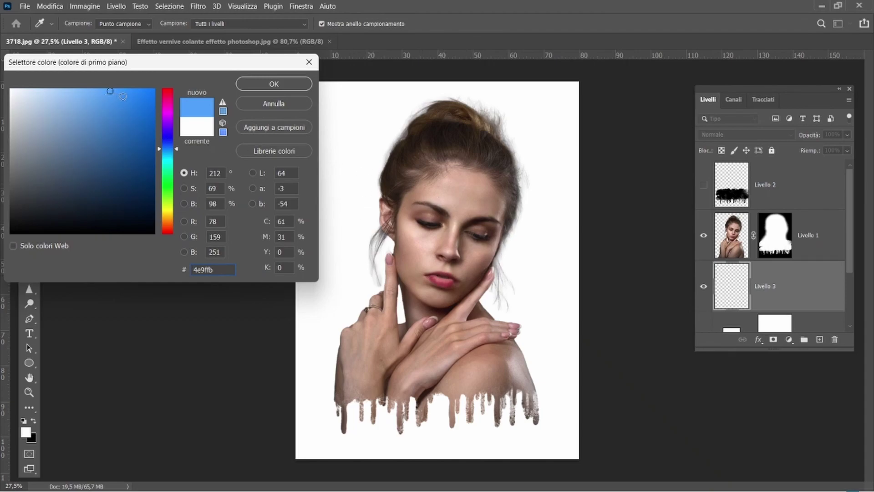
pyautogui.click(270, 86)
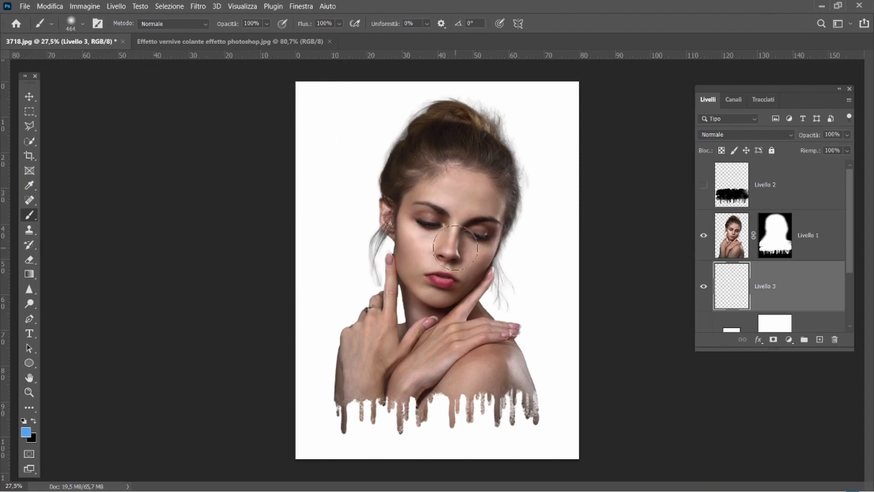
# Step: Paint a single 2188 px soft blue glow behind the figure on Livello 3
pyautogui.click(82, 27)
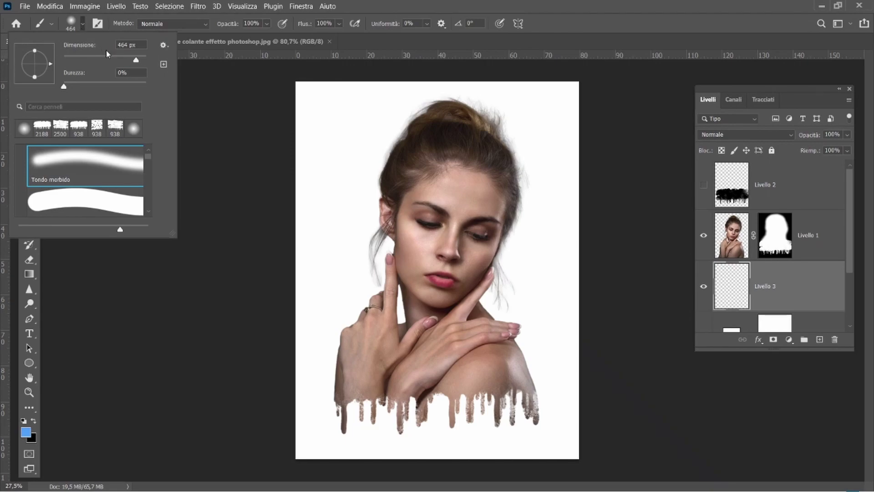
pyautogui.moveTo(141, 62); pyautogui.dragTo(142, 64)
pyautogui.moveTo(140, 61); pyautogui.dragTo(142, 63)
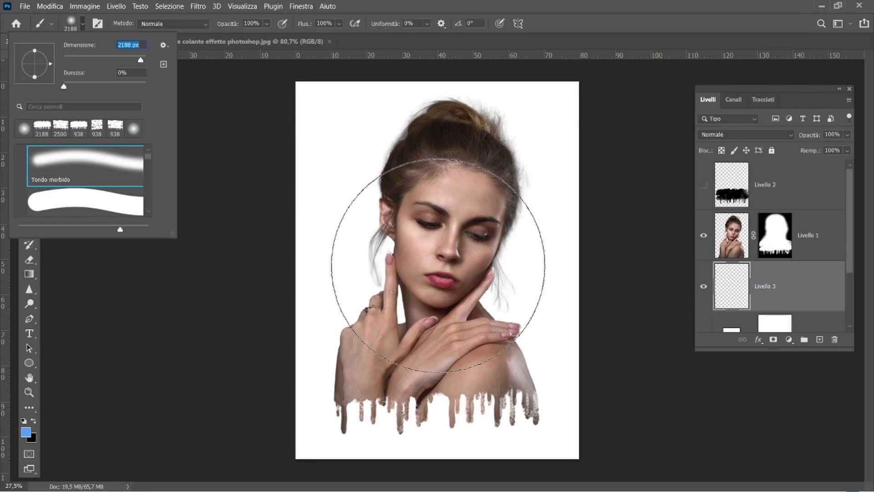
pyautogui.press('Return')
pyautogui.click(438, 265)
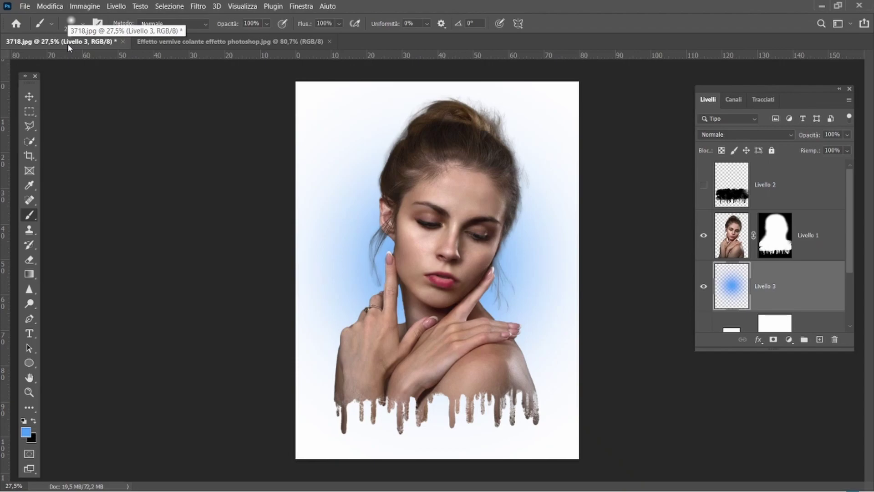
# Step: Flatten the image with Livello > Unico livello, discarding the hidden layers
pyautogui.click(115, 7)
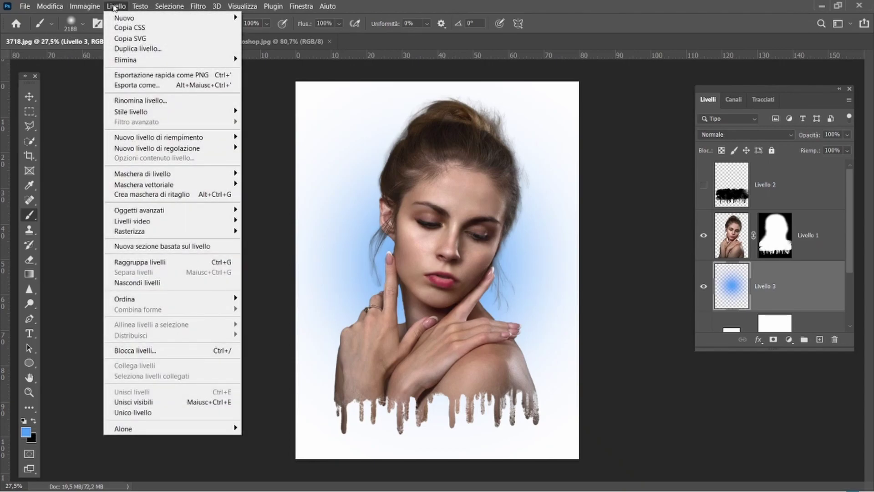
pyautogui.click(164, 412)
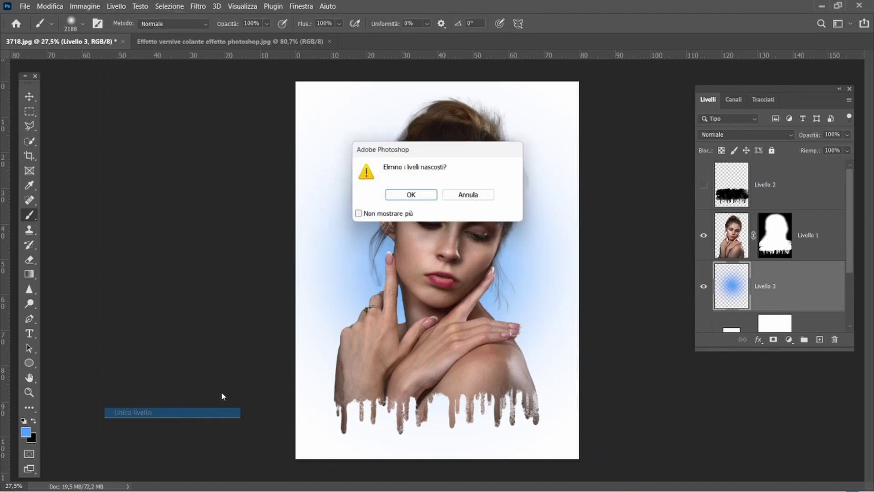
pyautogui.click(413, 196)
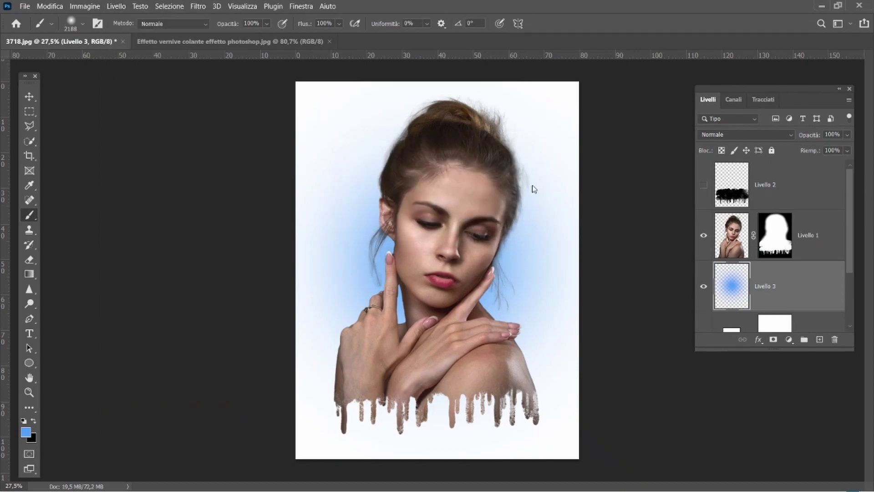